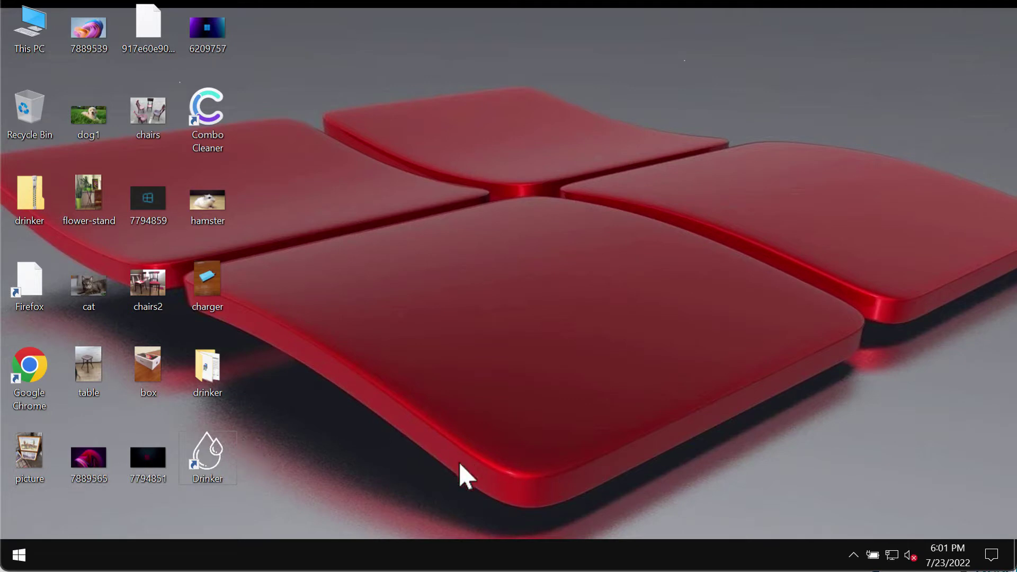
# Launch Drinker from its desktop shortcut and open Task Manager on the list of running processes.
pyautogui.doubleClick(201, 454)
pyautogui.rightClick(583, 554)
pyautogui.click(663, 461)
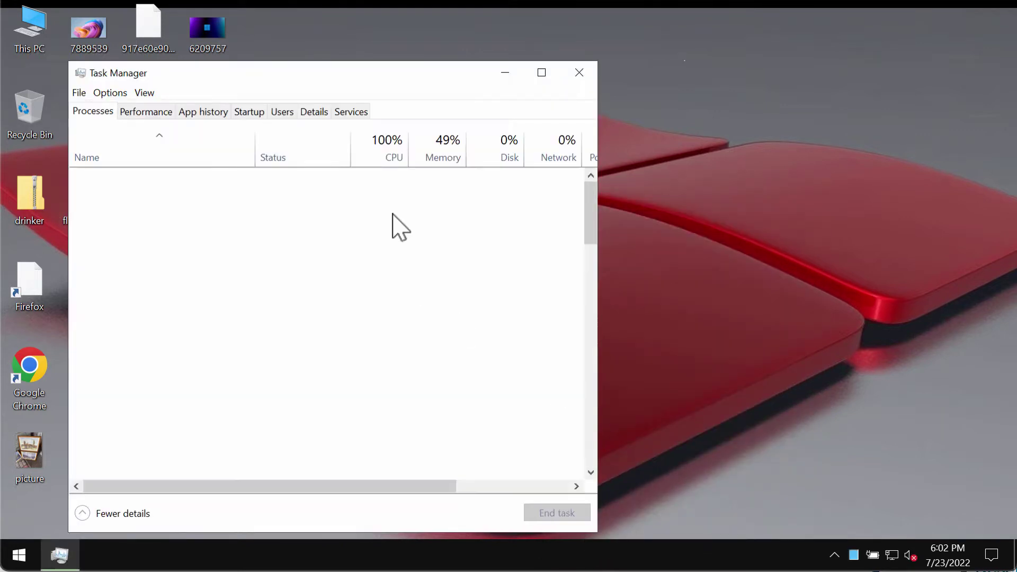
pyautogui.moveTo(441, 82); pyautogui.dragTo(588, 55)
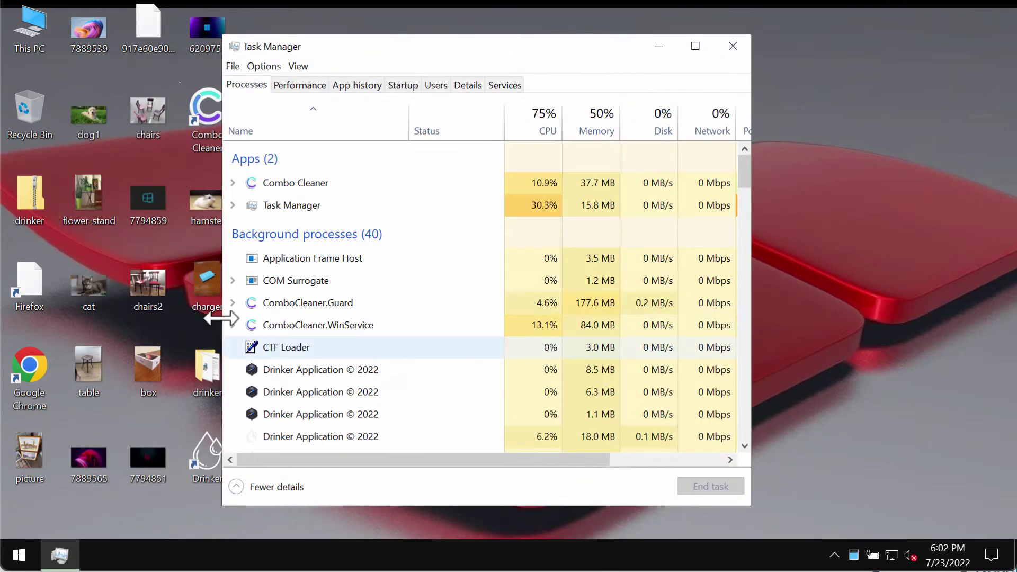
pyautogui.scroll(-1, 270, 339)
pyautogui.moveTo(448, 50); pyautogui.dragTo(463, 49)
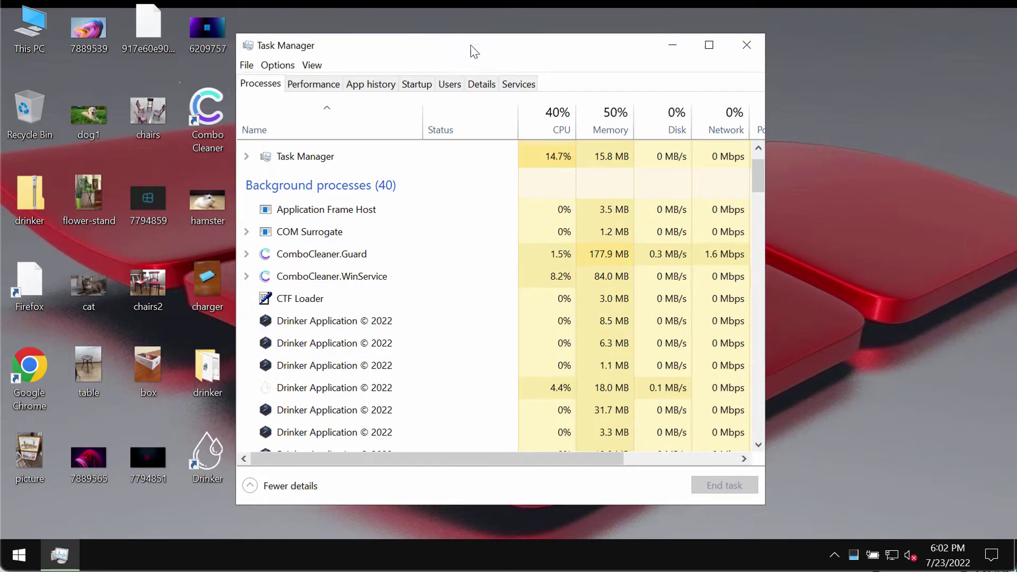
# Open the file location of the first Drinker Application © 2022 background process, inspect the Drinker executable's details, and close the folder.
pyautogui.click(354, 326)
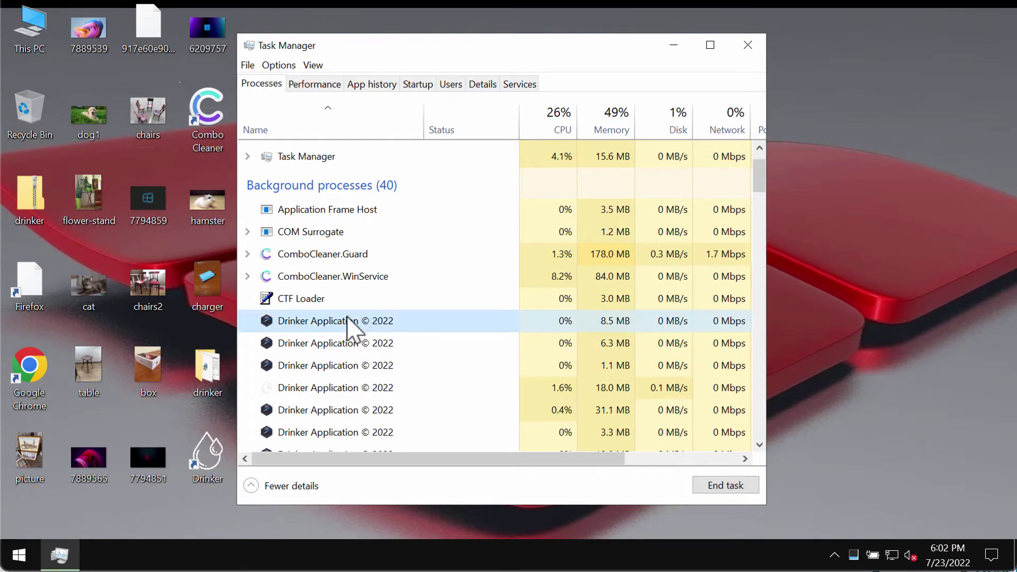
pyautogui.scroll(-1, 316, 344)
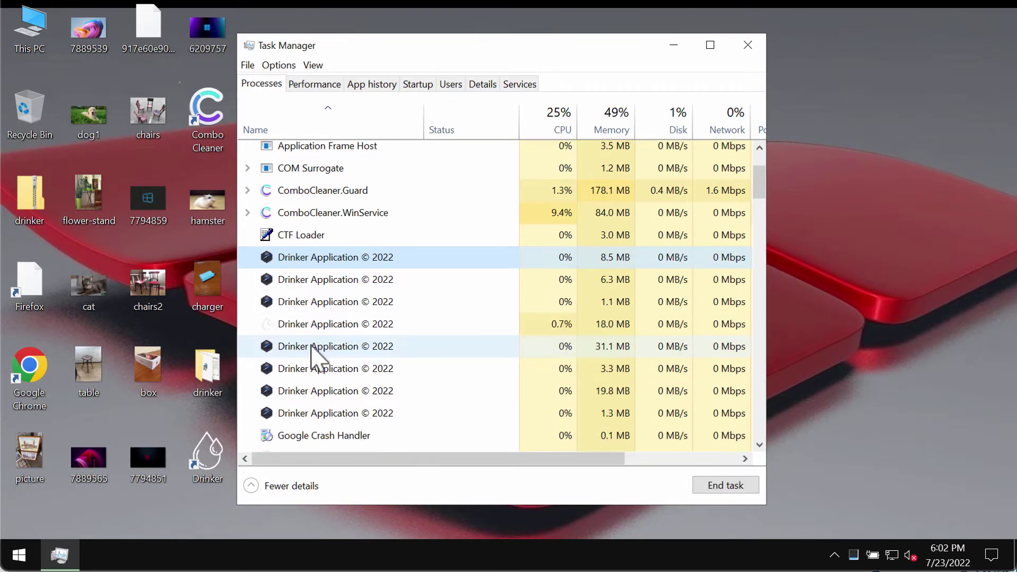
pyautogui.scroll(-1, 342, 331)
pyautogui.scroll(2, 339, 342)
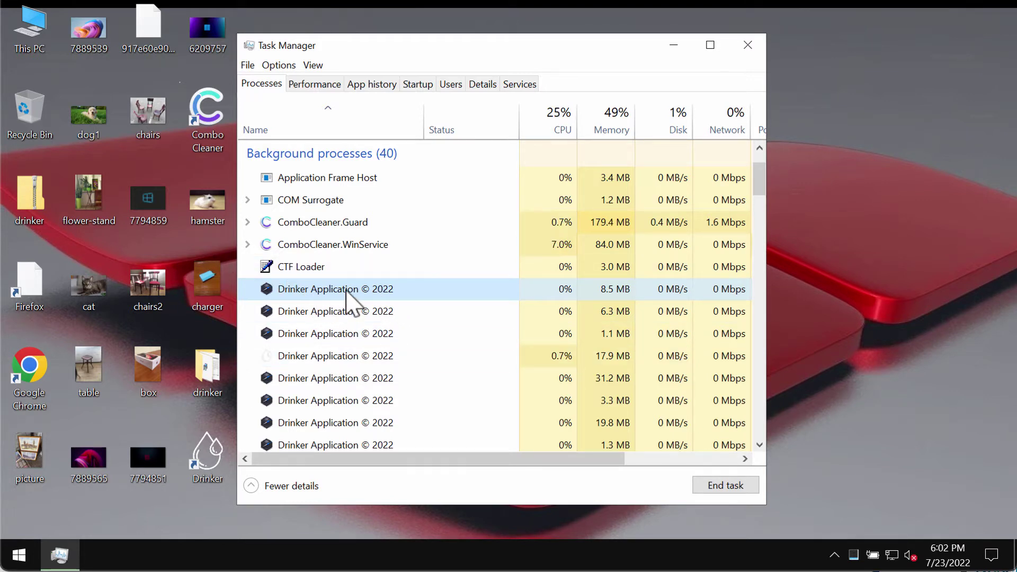
pyautogui.hscroll(1, 371, 291)
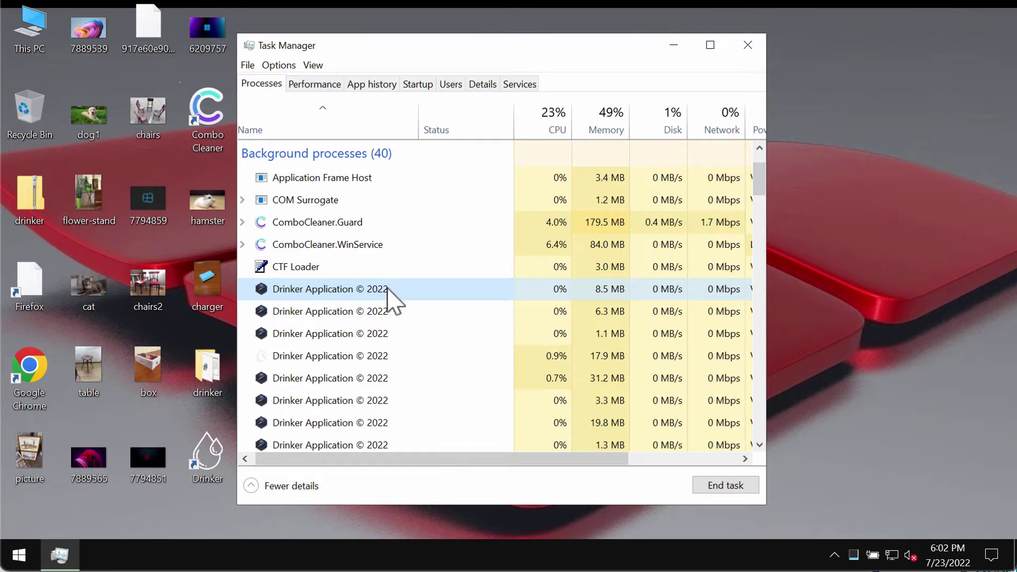
pyautogui.rightClick(390, 290)
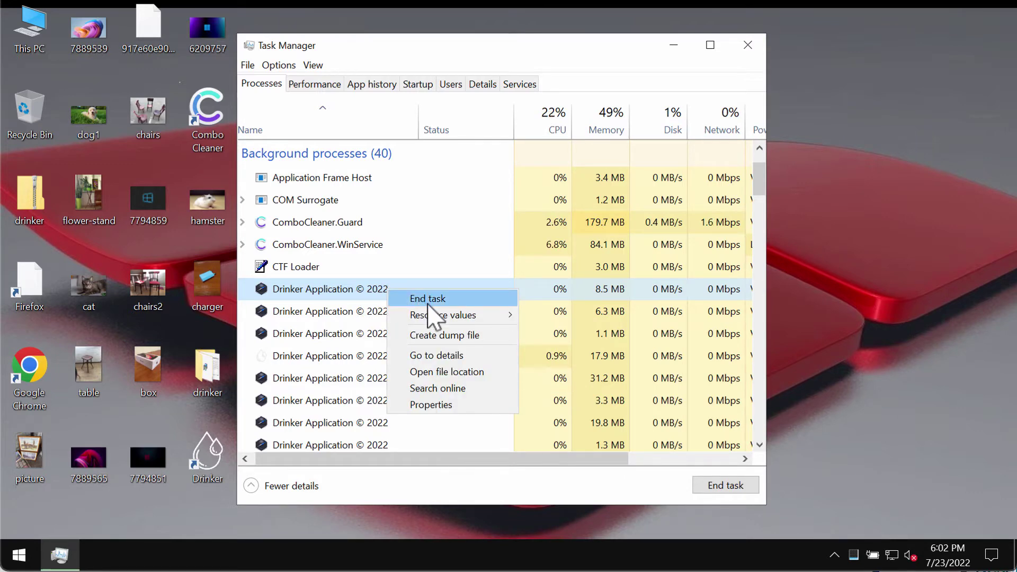
pyautogui.click(468, 370)
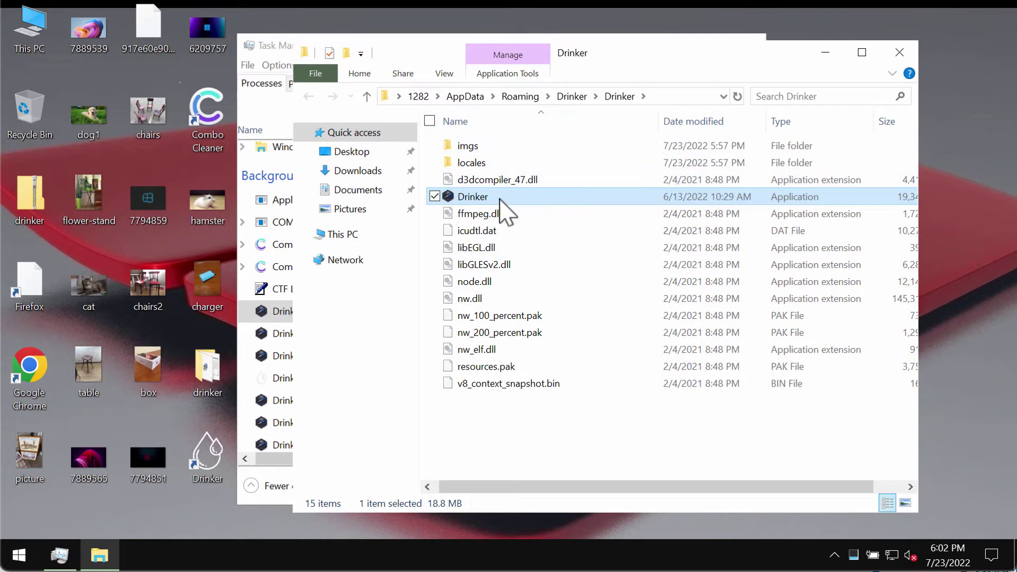
pyautogui.moveTo(501, 200)
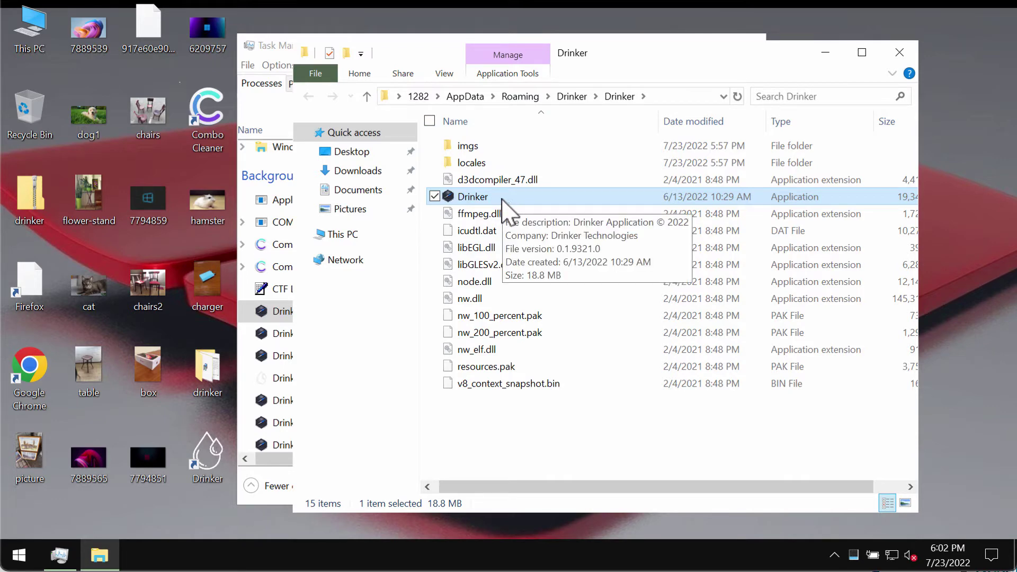
pyautogui.click(900, 52)
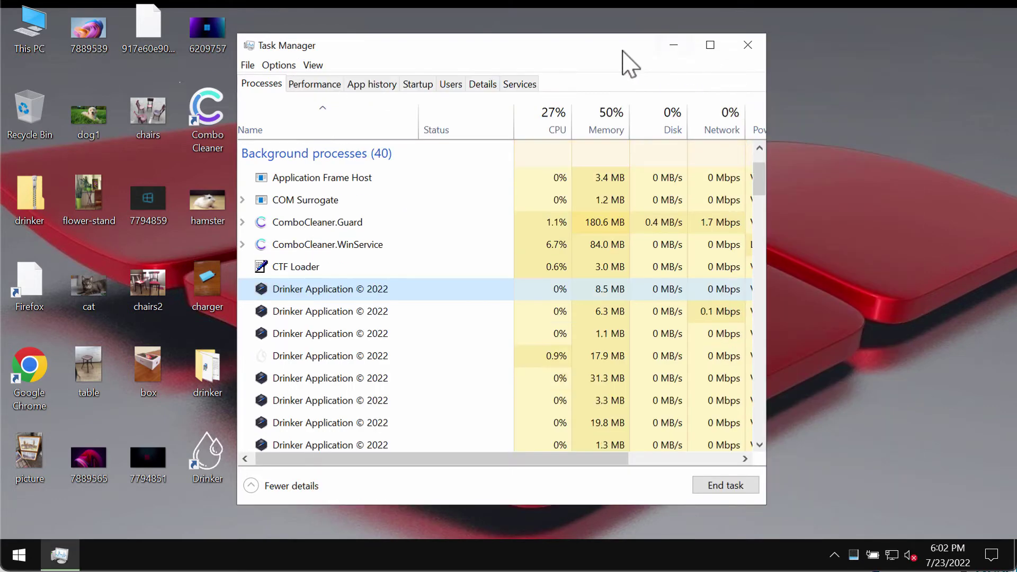
# Review the remaining Drinker Application © 2022 entries among the background processes and close Task Manager.
pyautogui.moveTo(623, 51); pyautogui.dragTo(796, 76)
pyautogui.scroll(-3, 657, 355)
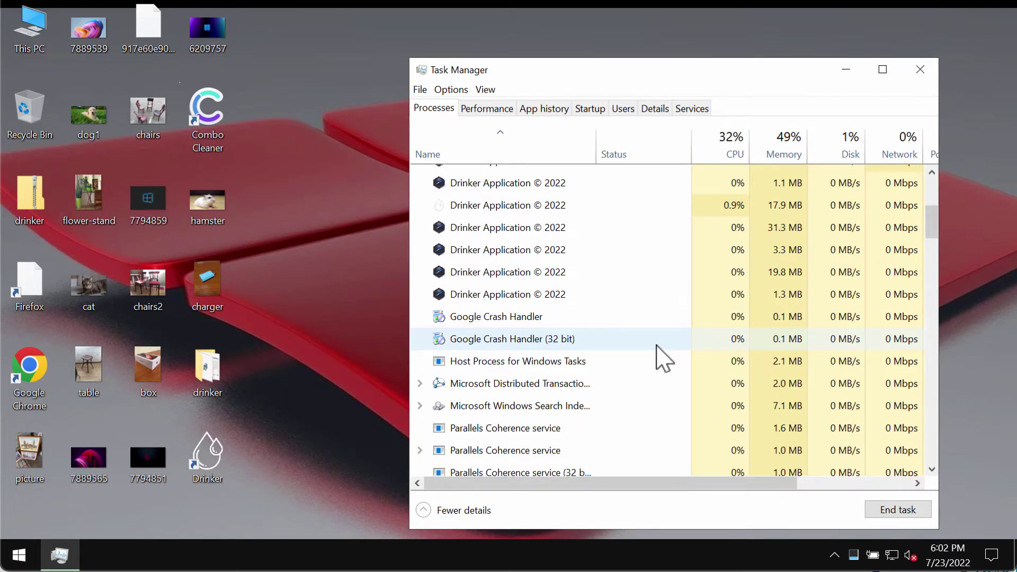
pyautogui.scroll(4, 657, 357)
pyautogui.moveTo(813, 76); pyautogui.dragTo(824, 68)
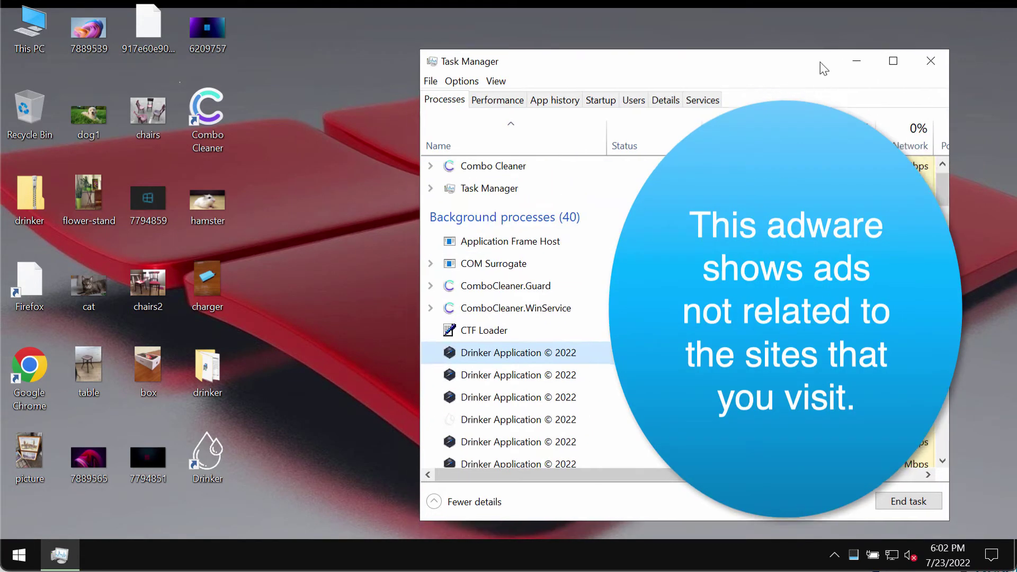
pyautogui.click(931, 61)
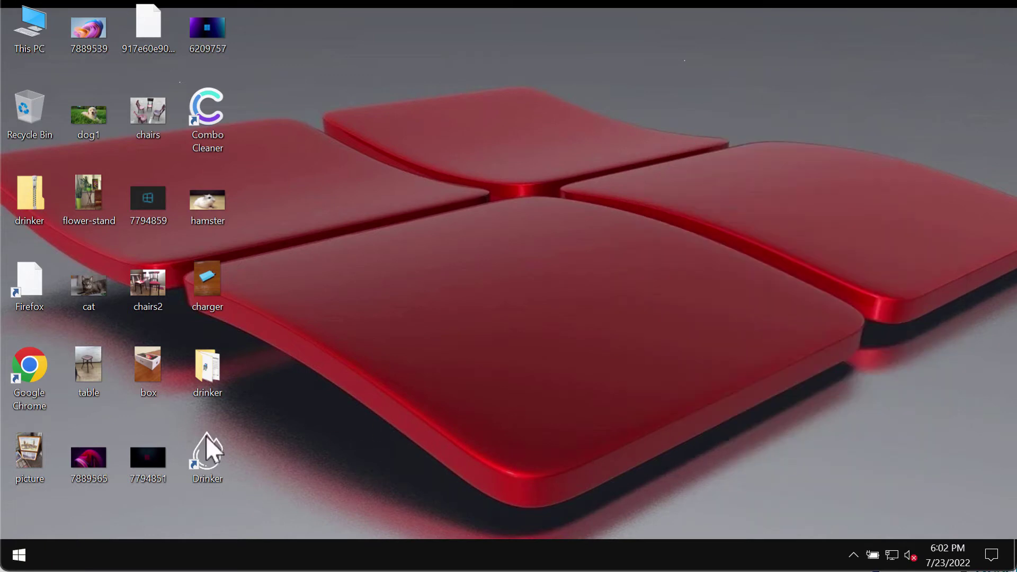
# Launch Drinker from the desktop to view its drink reminder window, and dismiss it.
pyautogui.doubleClick(225, 455)
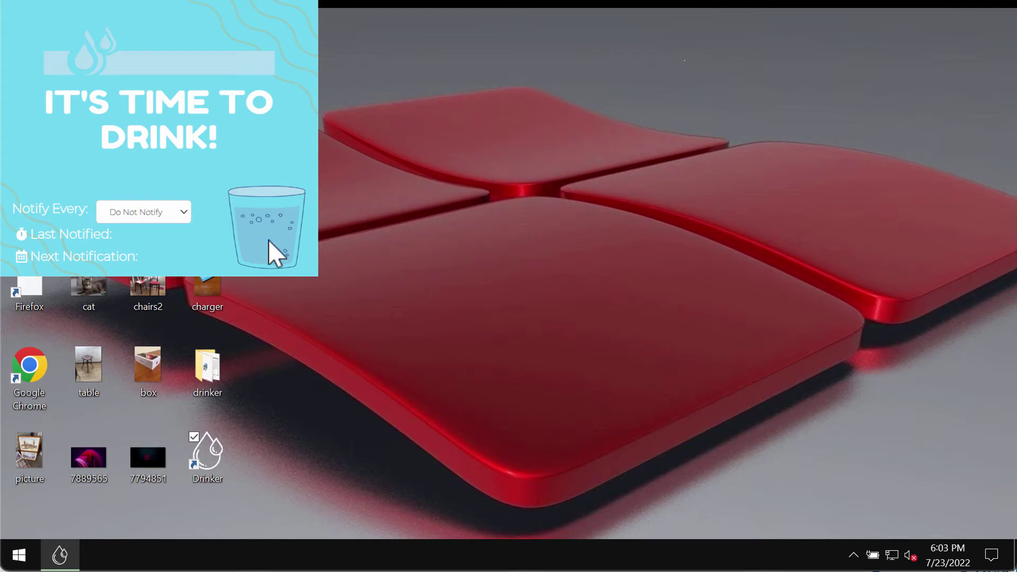
pyautogui.click(456, 308)
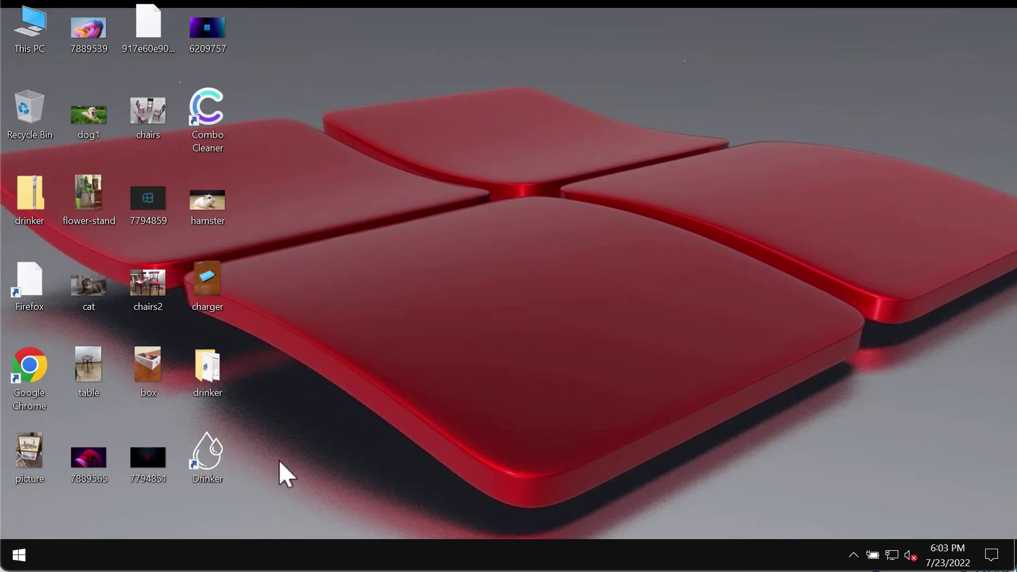
# Search Windows for Control Panel and open its list of installed programs for uninstalling.
pyautogui.rightClick(18, 555)
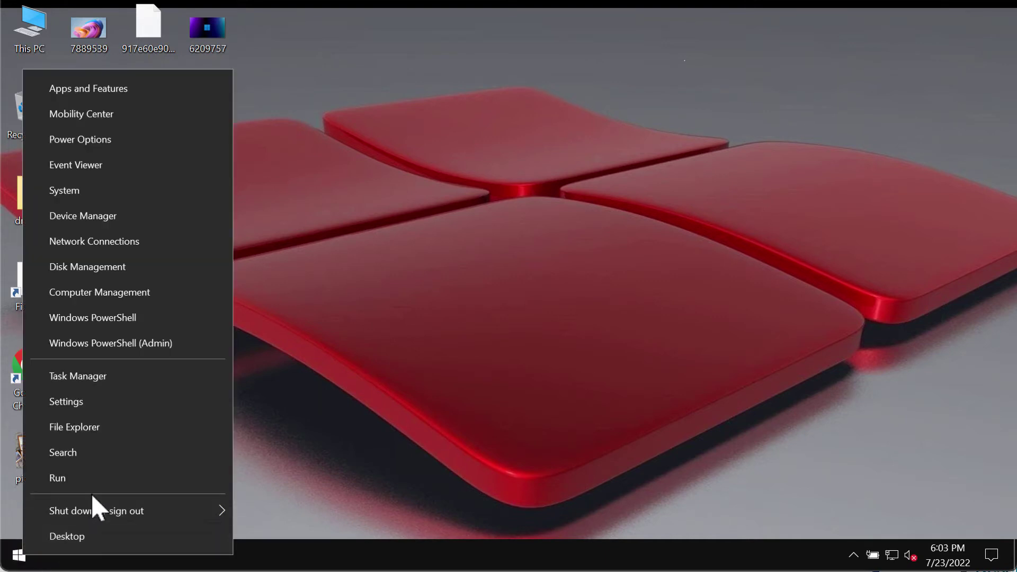
pyautogui.click(125, 453)
pyautogui.write('con')
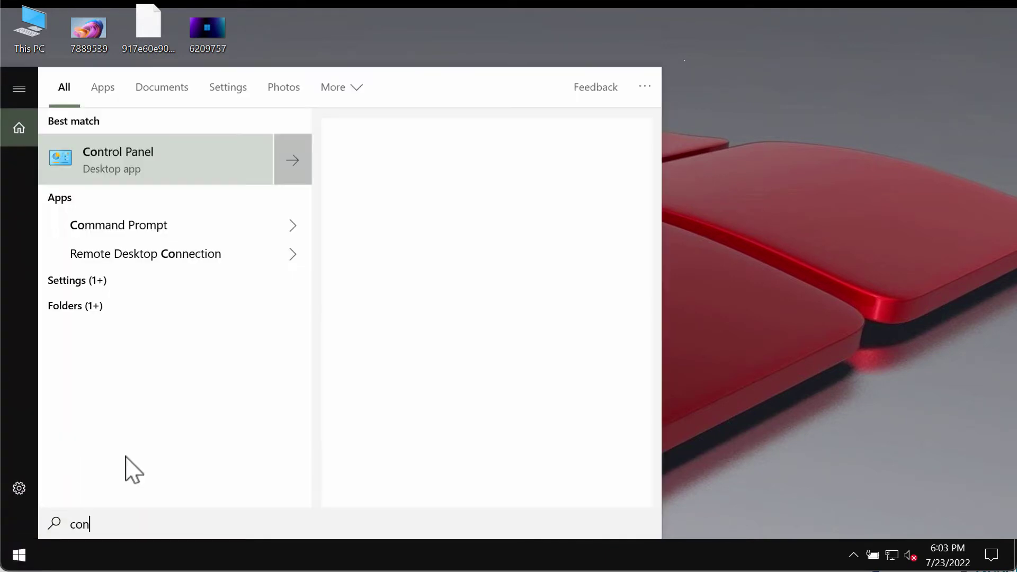
pyautogui.click(248, 174)
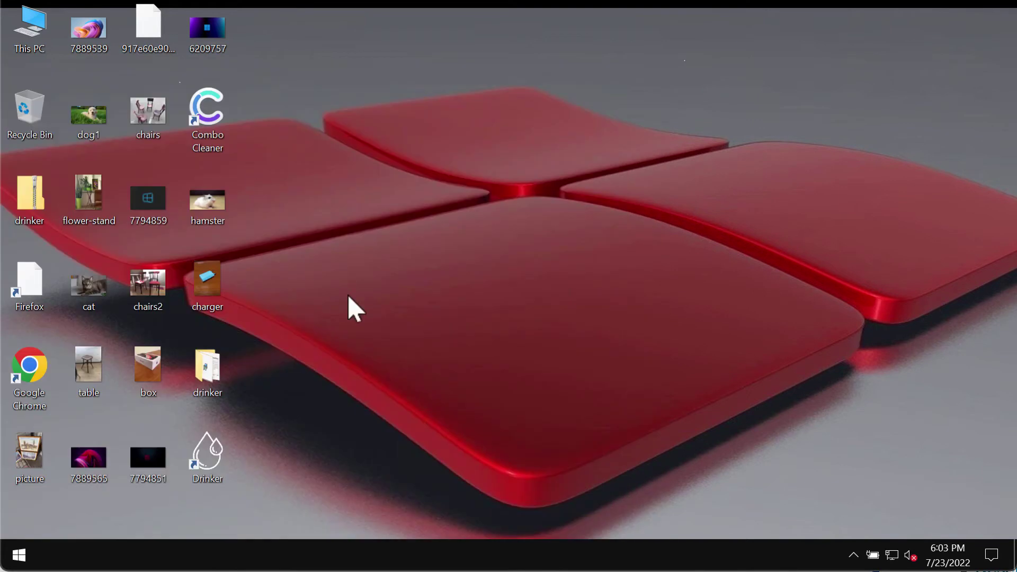
pyautogui.click(371, 365)
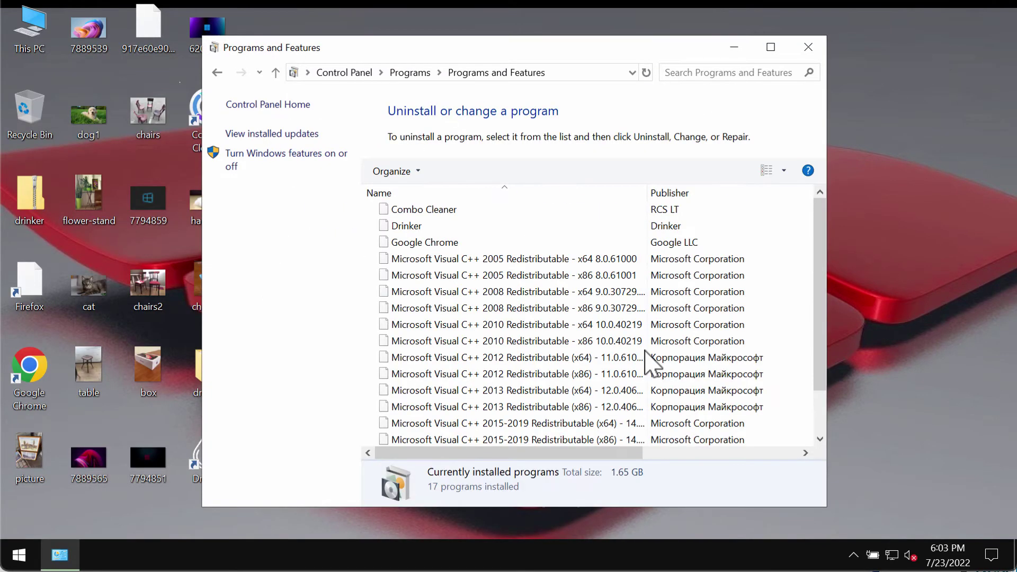
# Uninstall Drinker, letting the uninstaller automatically close the running Drinker Application © 2022.
pyautogui.click(466, 225)
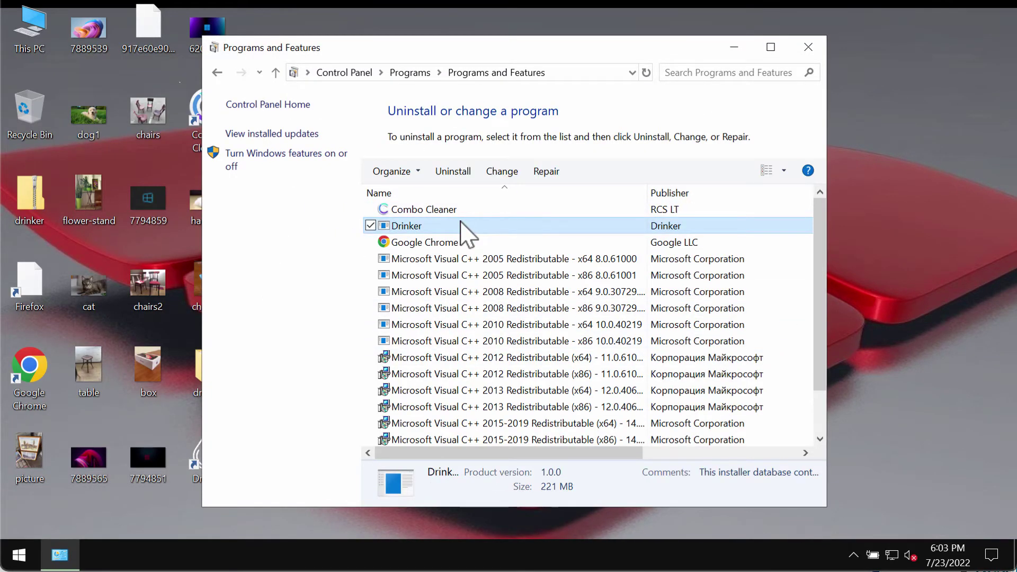
pyautogui.rightClick(465, 225)
pyautogui.click(432, 234)
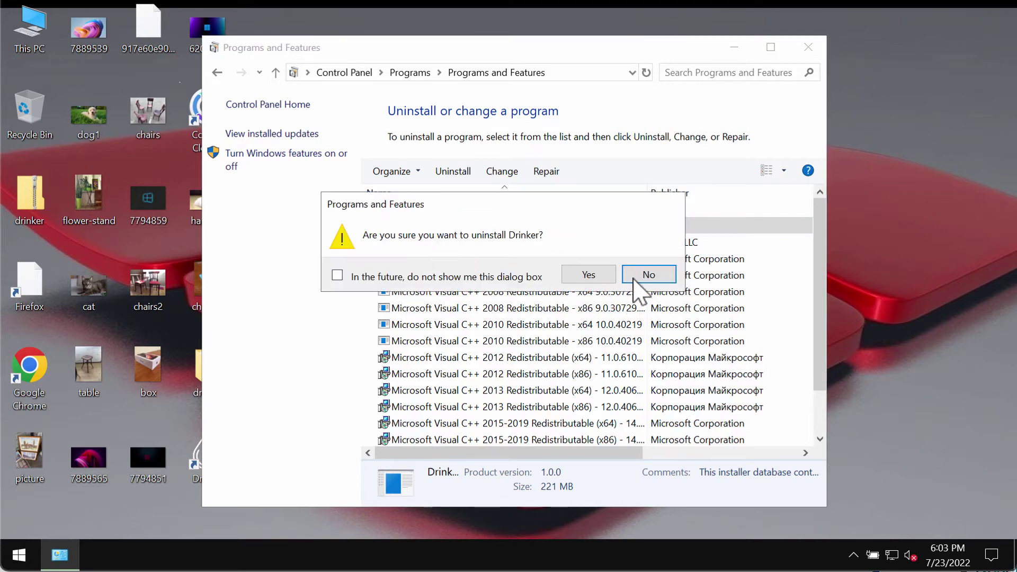
pyautogui.click(580, 275)
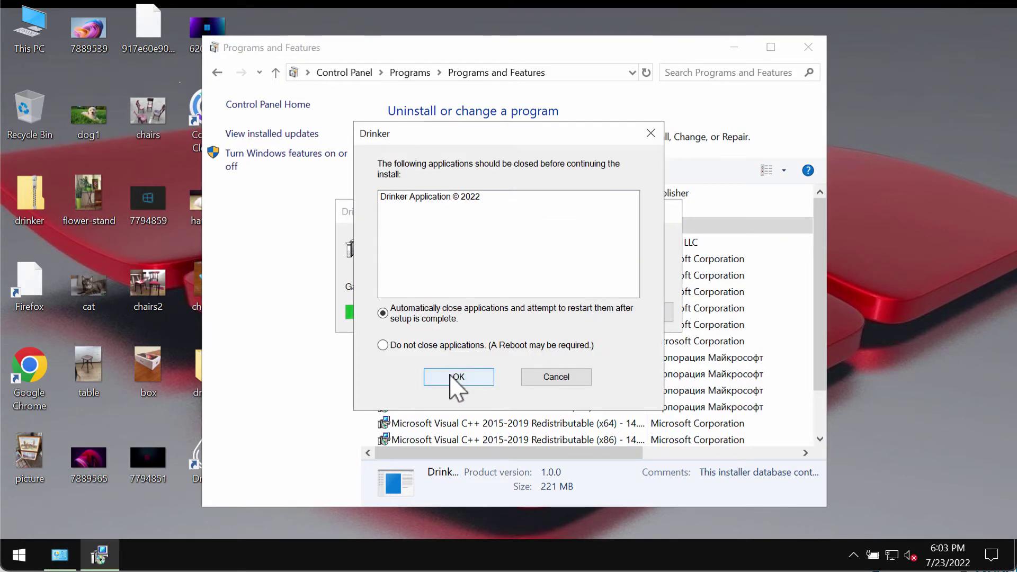
pyautogui.click(457, 377)
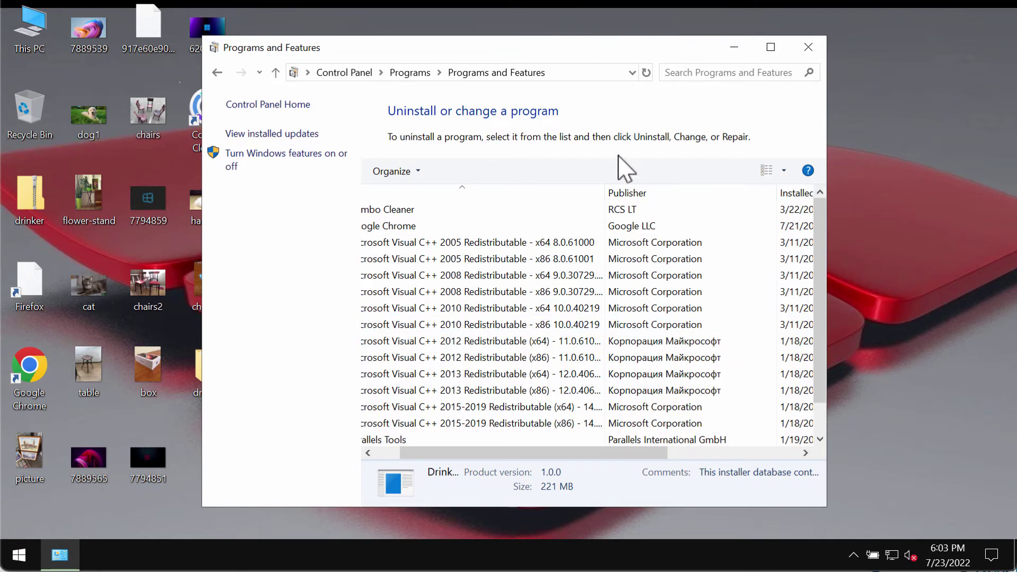
# Check the installed programs list for remaining Drinker entries and close Programs and Features.
pyautogui.moveTo(689, 49); pyautogui.dragTo(699, 49)
pyautogui.hscroll(-2, 675, 375)
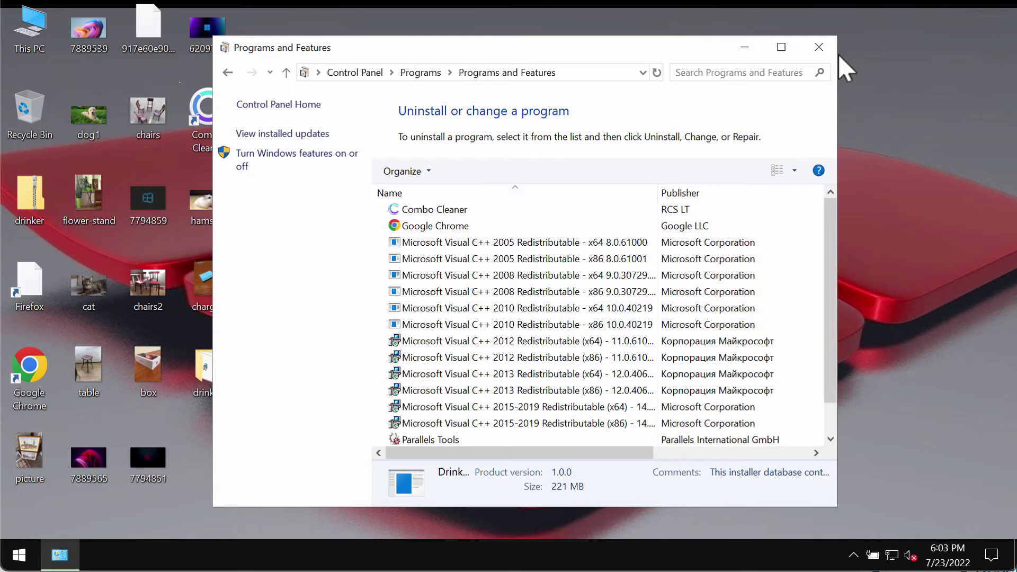
pyautogui.click(819, 47)
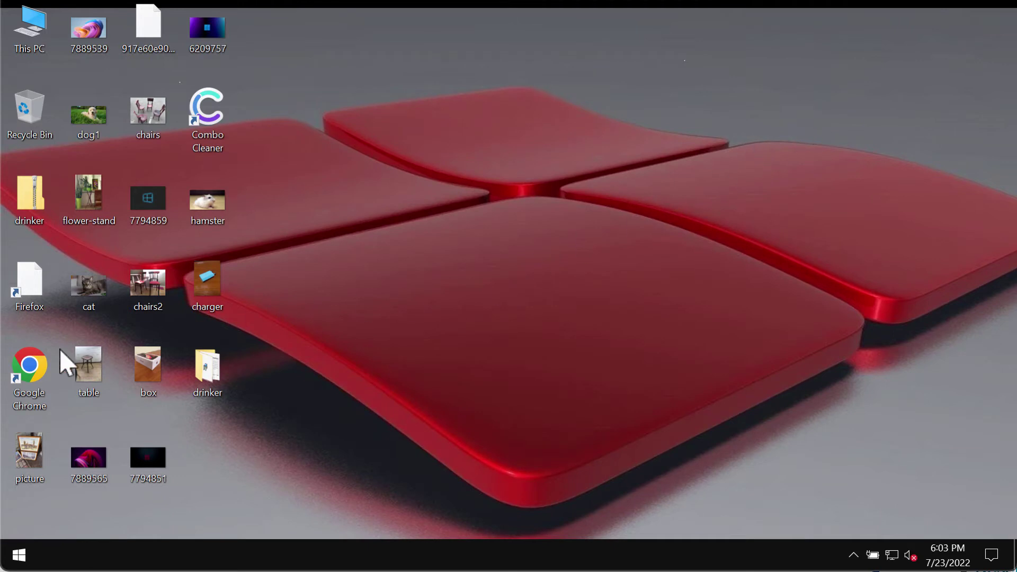
# Open combocleaner.com in Google Chrome, look over the Combo Cleaner download section, and minimize the browser.
pyautogui.doubleClick(38, 366)
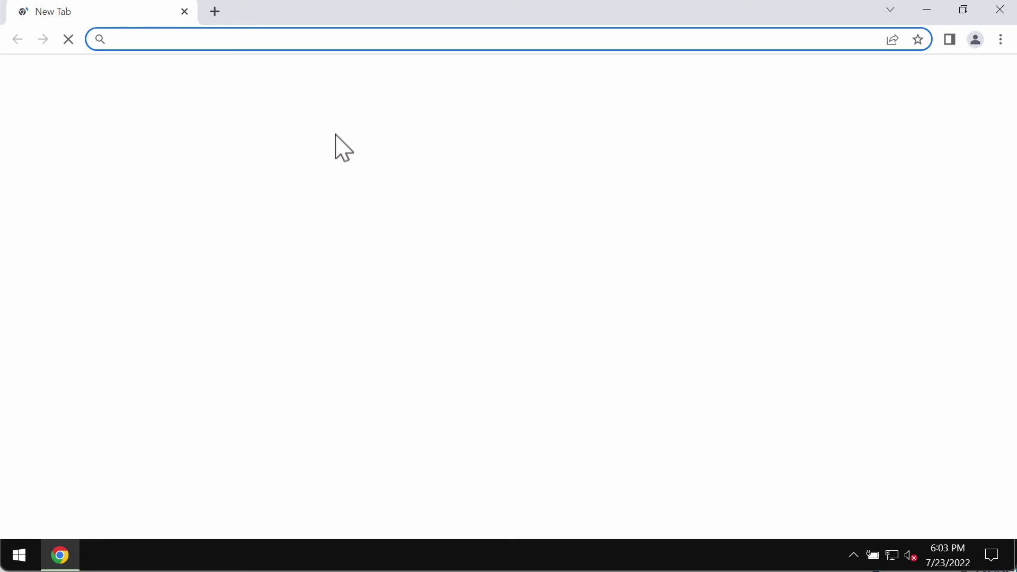
pyautogui.write('c')
pyautogui.press('Return')
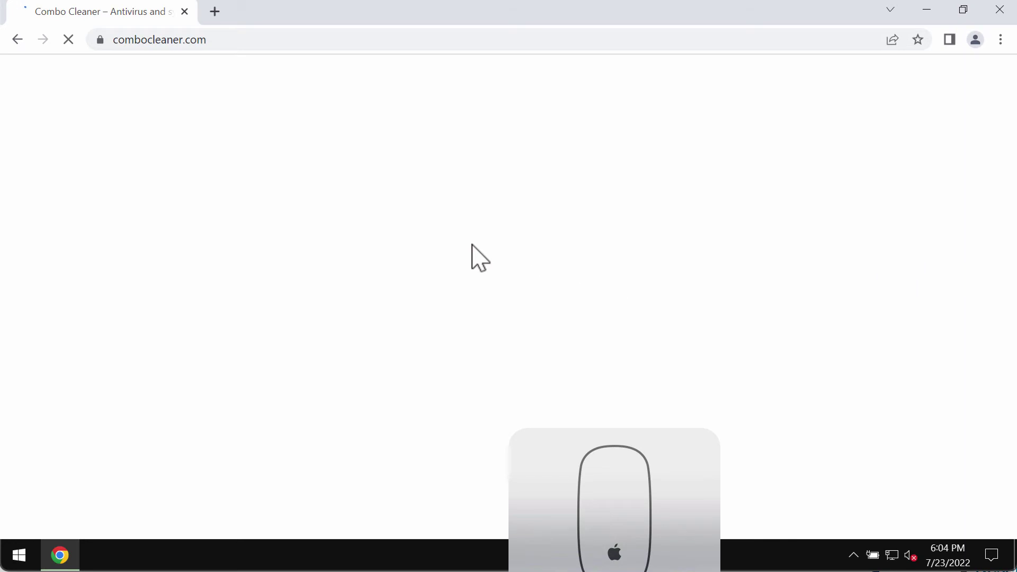
pyautogui.scroll(-2, 380, 277)
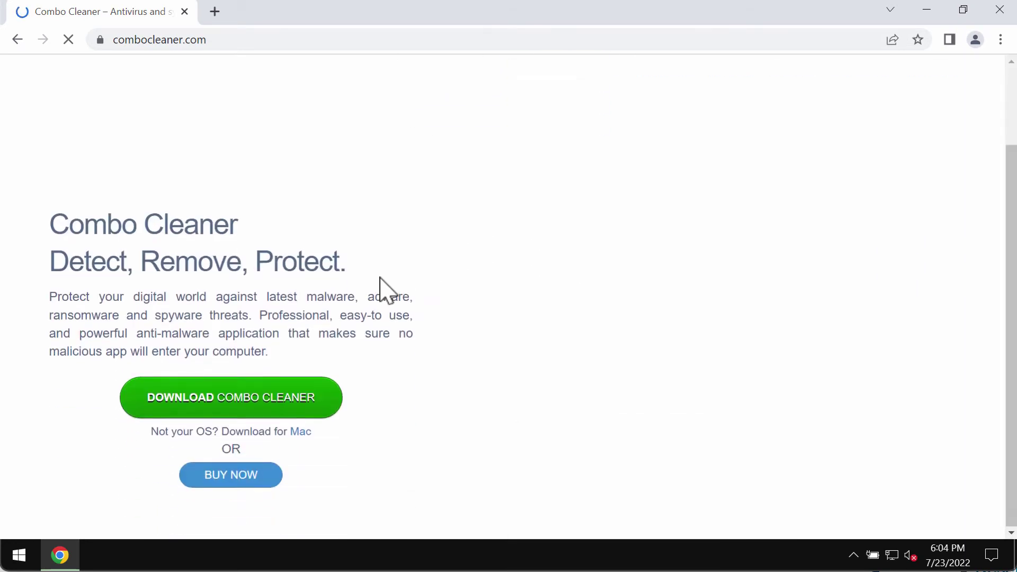
pyautogui.scroll(2, 380, 277)
pyautogui.scroll(-3, 271, 459)
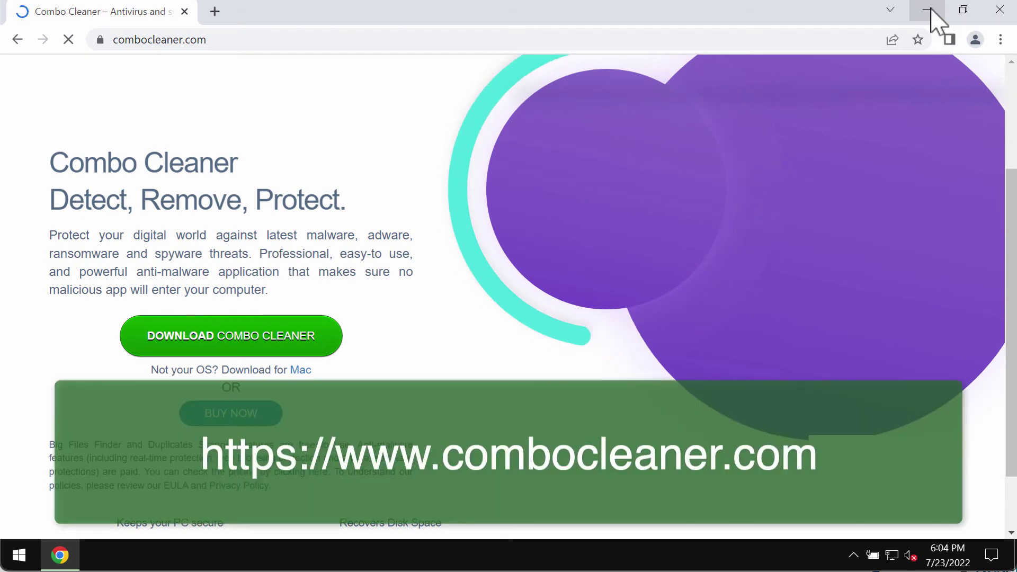
pyautogui.click(930, 9)
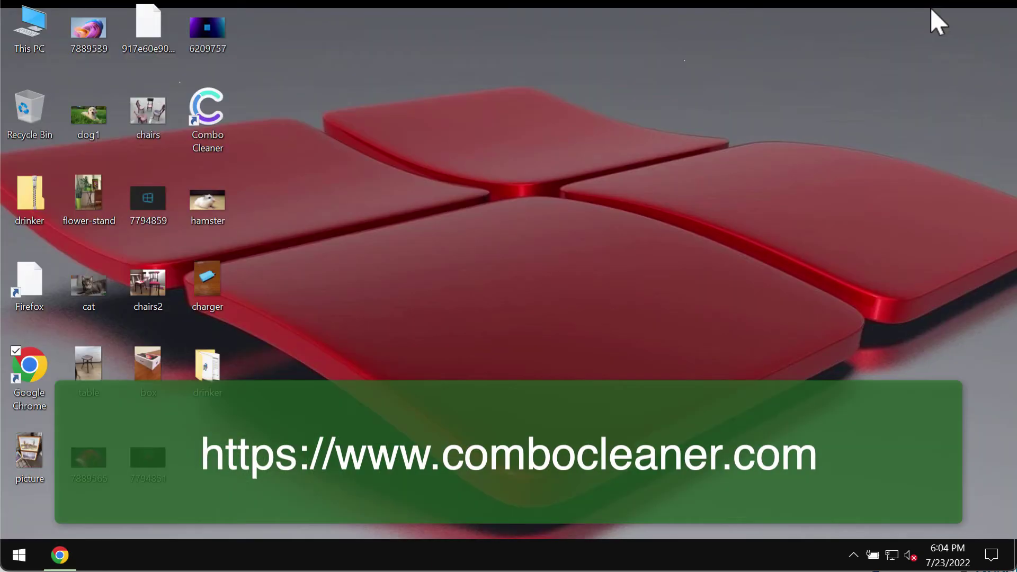
# Launch Combo Cleaner from the desktop and run a Quick Scan with its Anti-Malware Scanner.
pyautogui.doubleClick(213, 127)
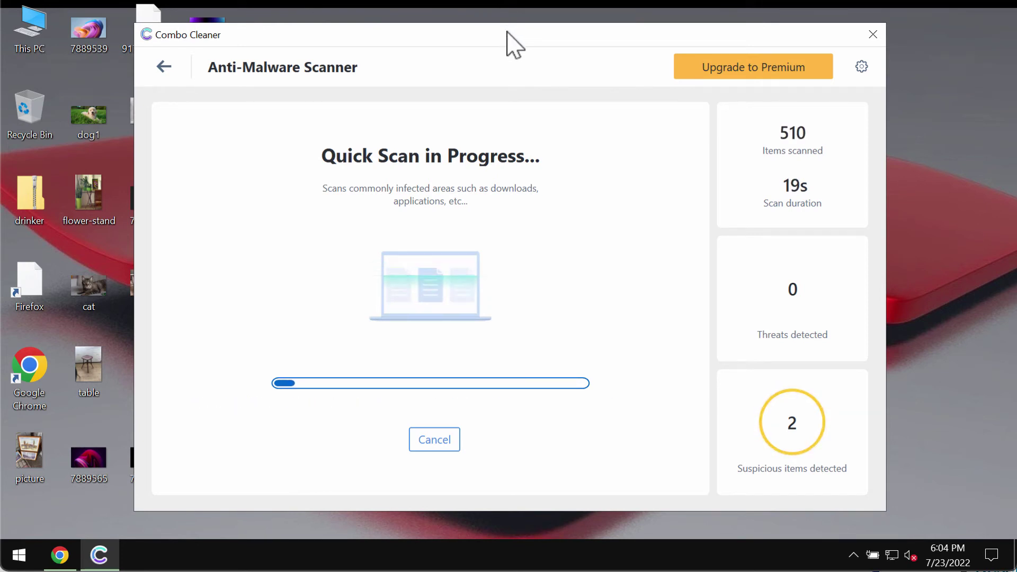
pyautogui.moveTo(507, 44); pyautogui.dragTo(499, 46)
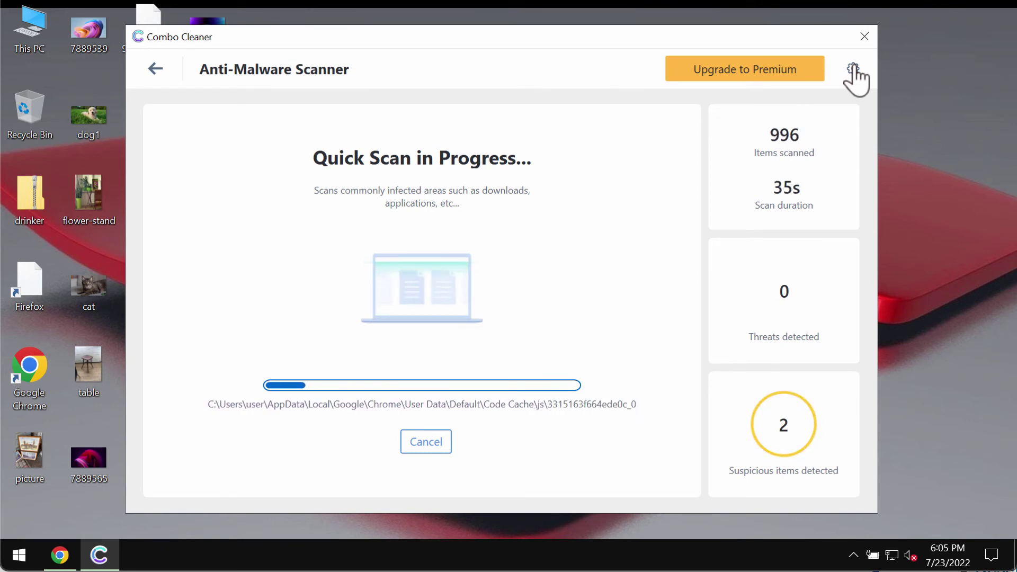
# View the Anti-Ransomware protection settings and return to the running Quick Scan.
pyautogui.click(853, 68)
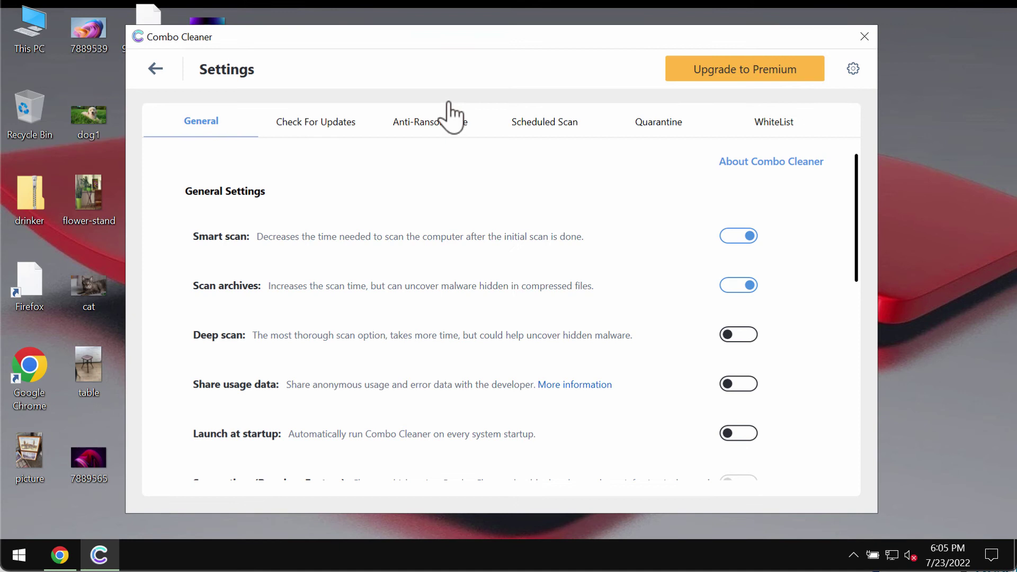
pyautogui.click(420, 126)
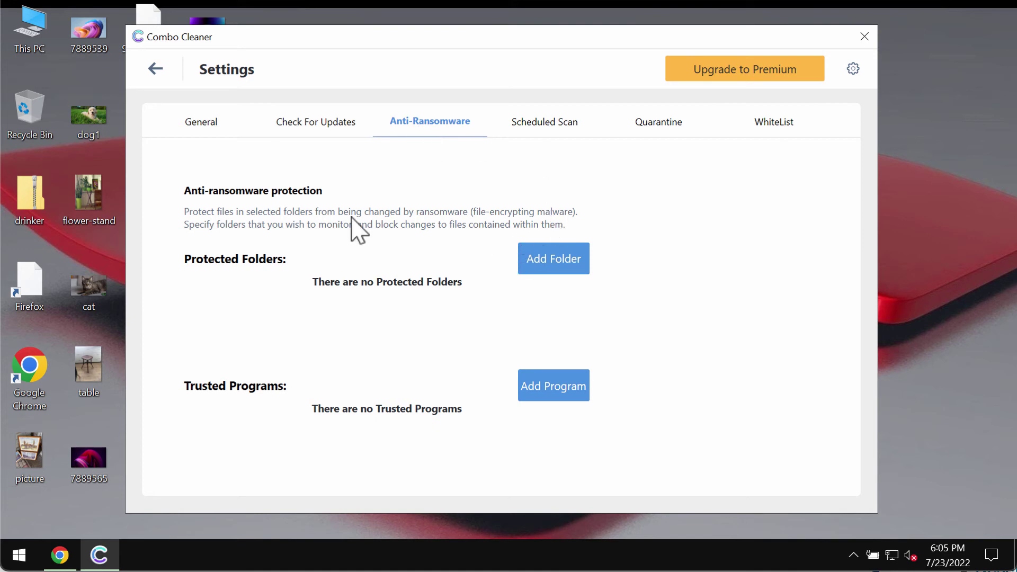
pyautogui.click(155, 69)
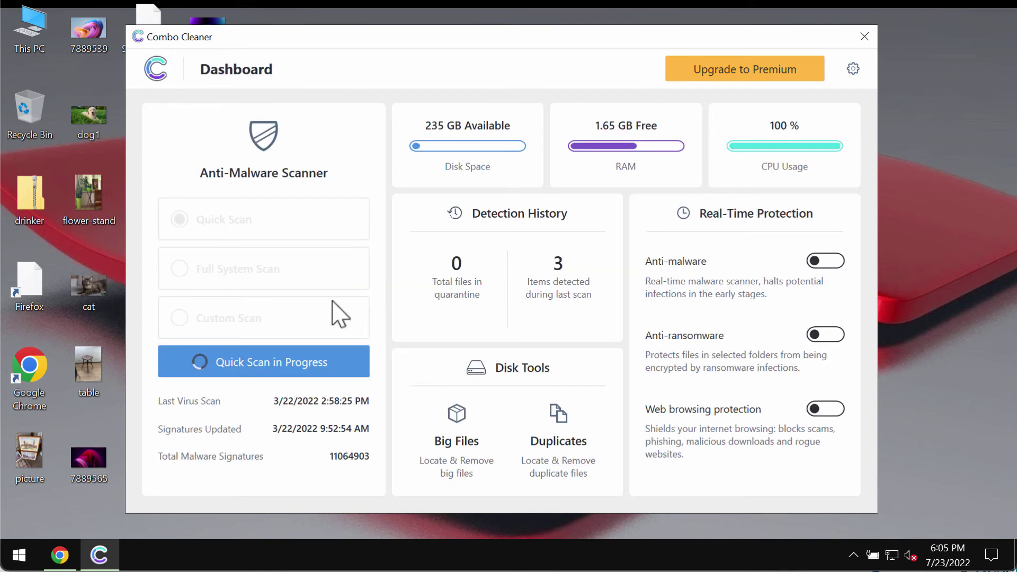
pyautogui.click(280, 371)
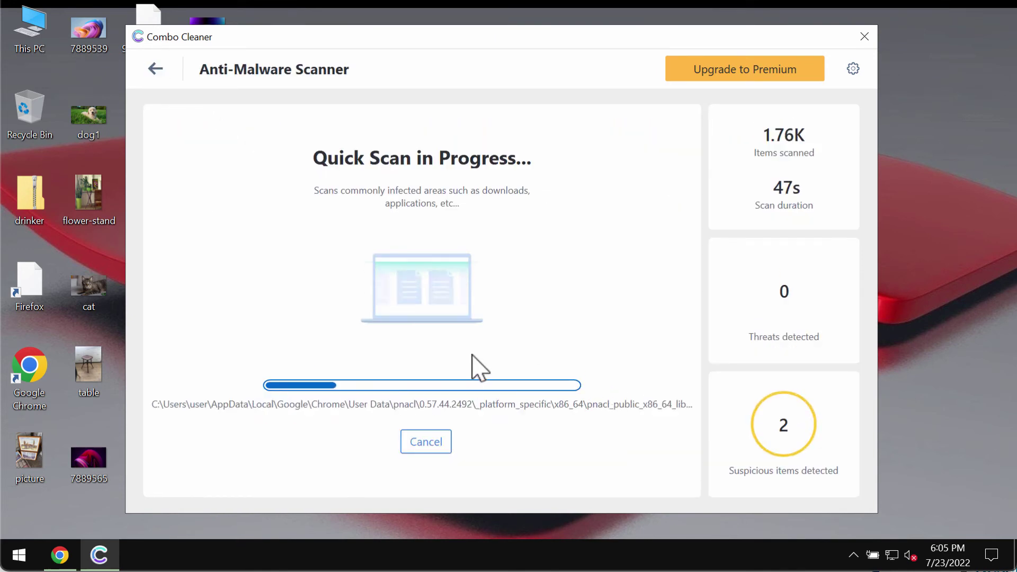